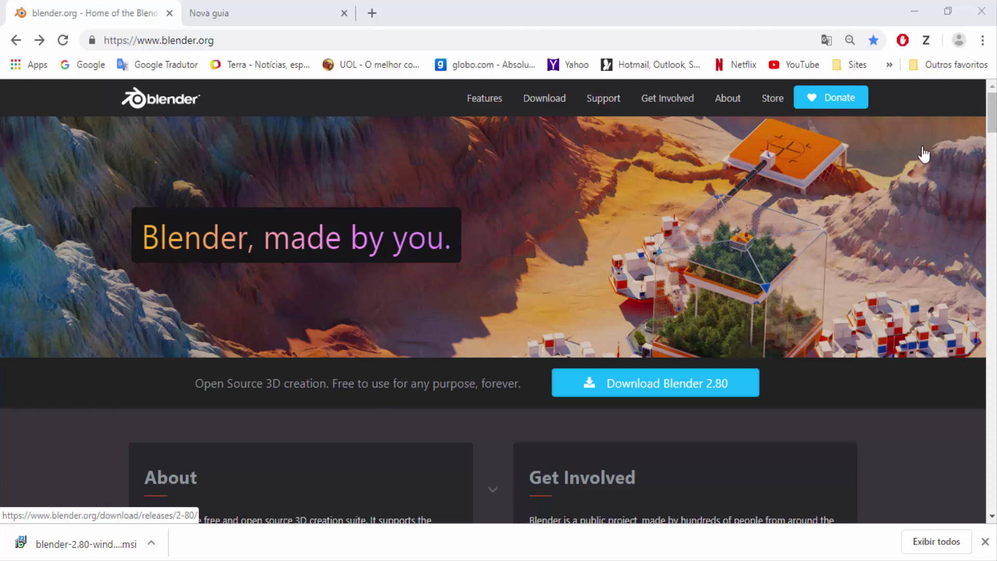
Step: Translate the blender.org home page into Portuguese with Chrome's 'Traduzir para o português'
right_click(908, 94)
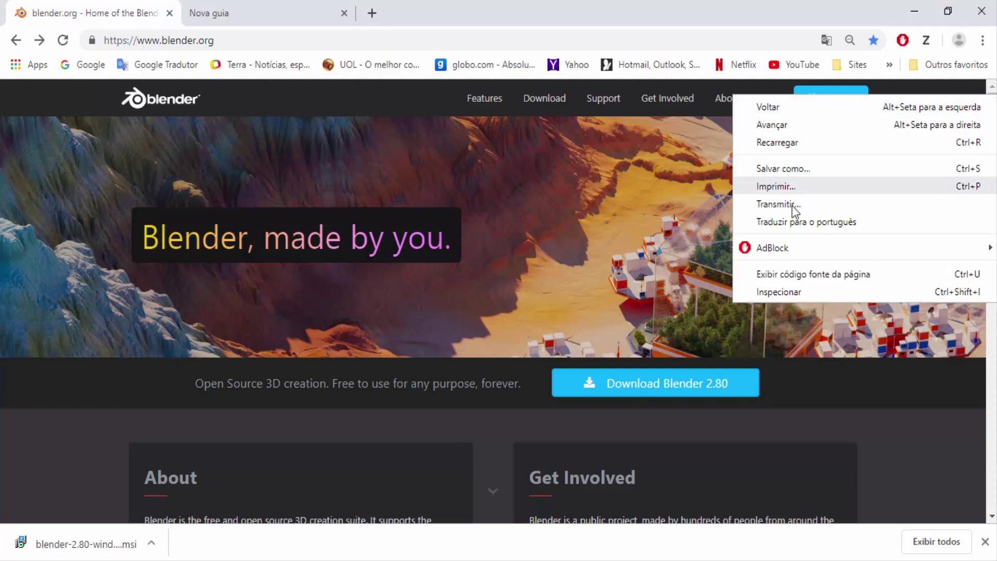
left_click(828, 234)
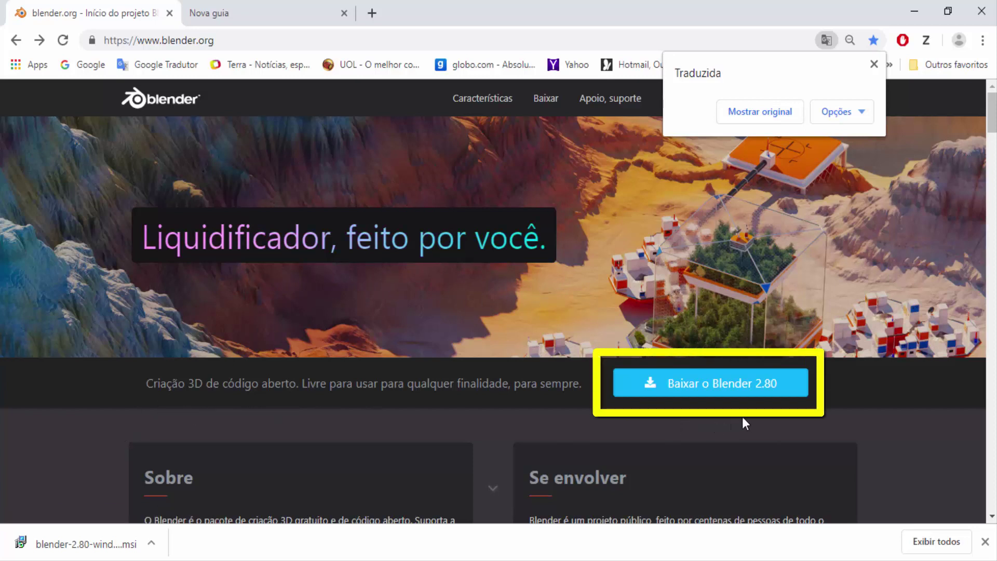
Step: Go to the Blender 2.80 download page, browse the other-versions list, then view the installer's download options
left_click(730, 389)
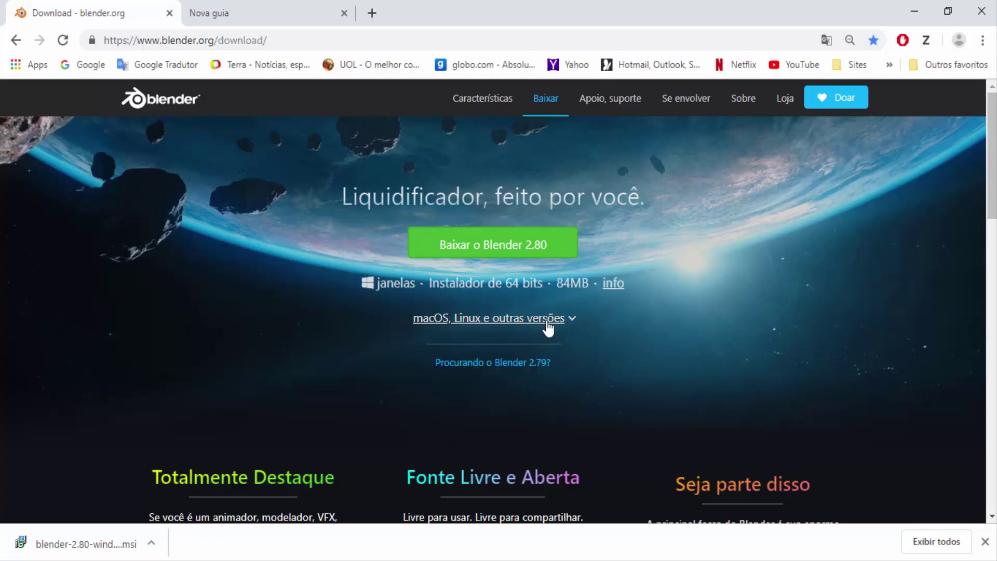
left_click(576, 322)
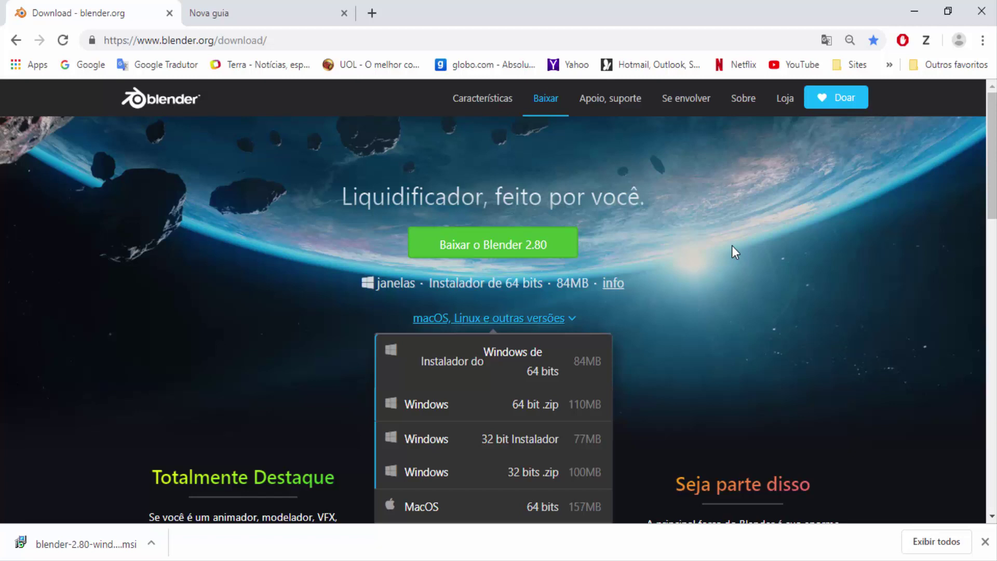
left_click(699, 225)
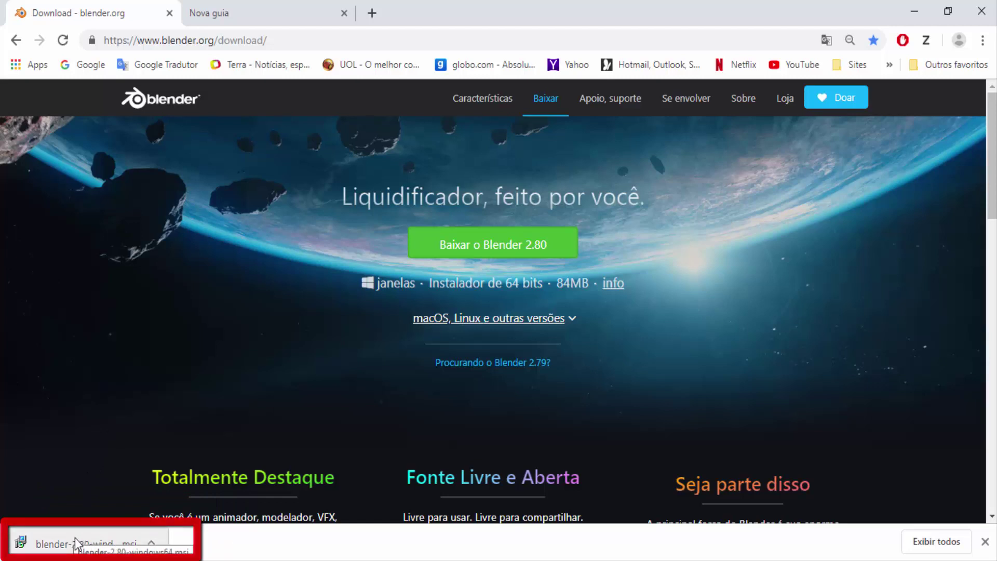
left_click(151, 543)
Step: Show the blender-2.80-windows64 installer in the Downloads folder and bring up its file actions
left_click(202, 491)
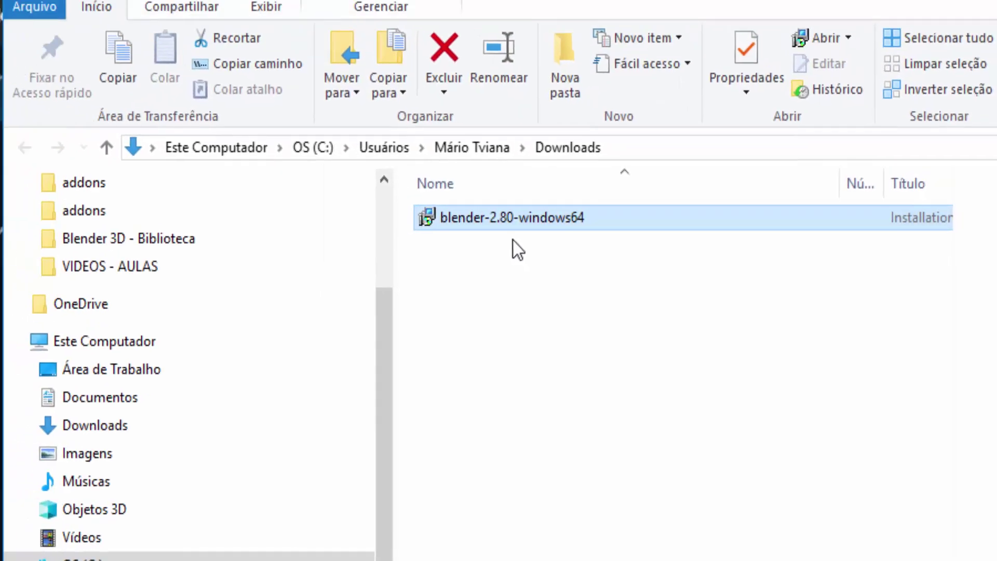
right_click(507, 224)
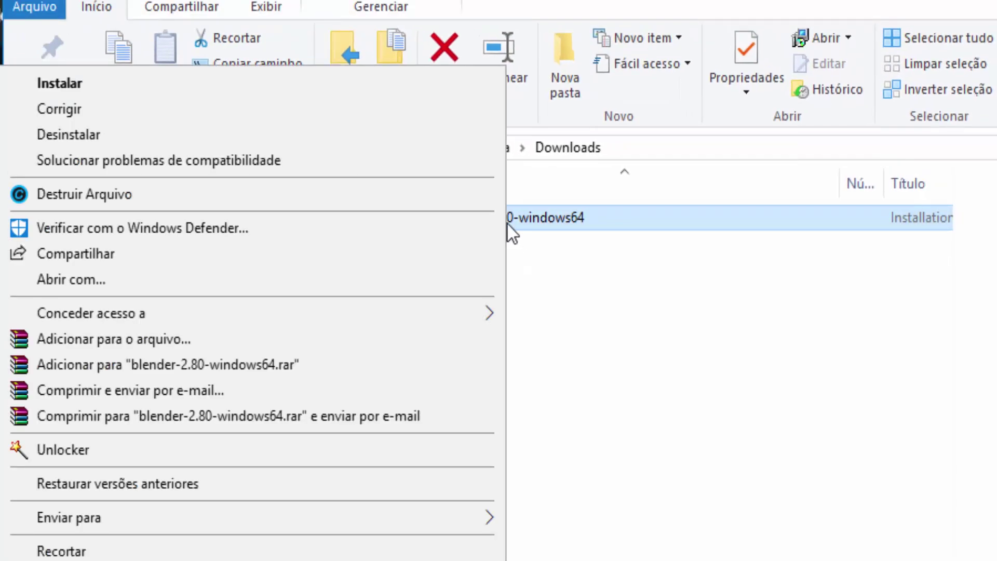
Step: Run the Blender installer, accept the license, and keep default features and the C:\Program Files\Blender Foundation\Blender\ location
left_click(161, 82)
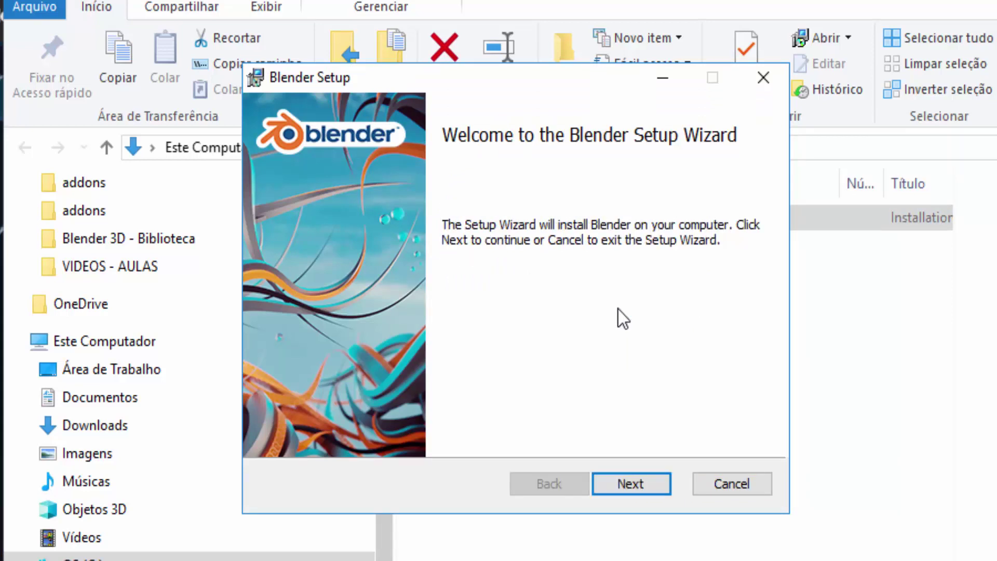
left_click(648, 485)
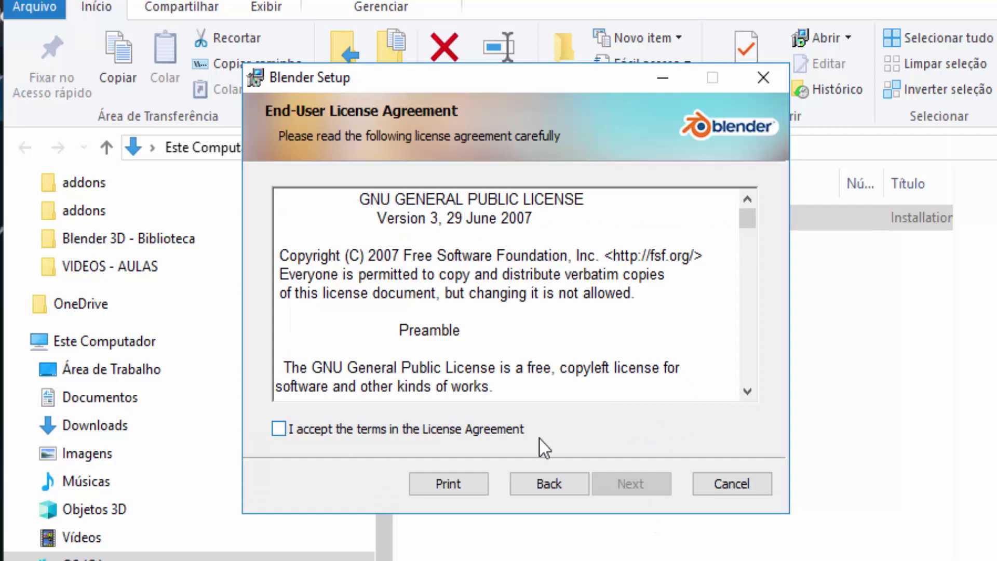
left_click(280, 429)
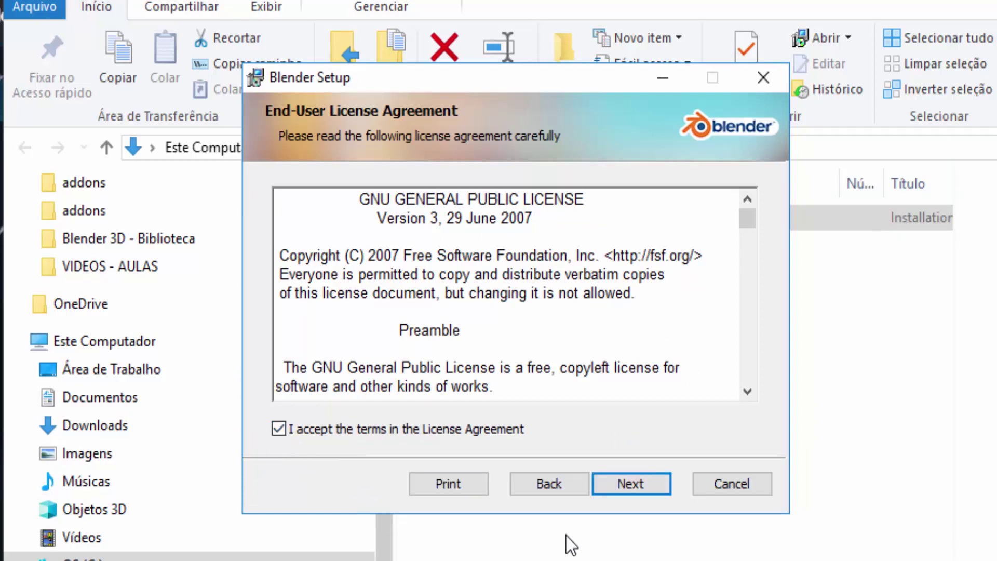
left_click(661, 484)
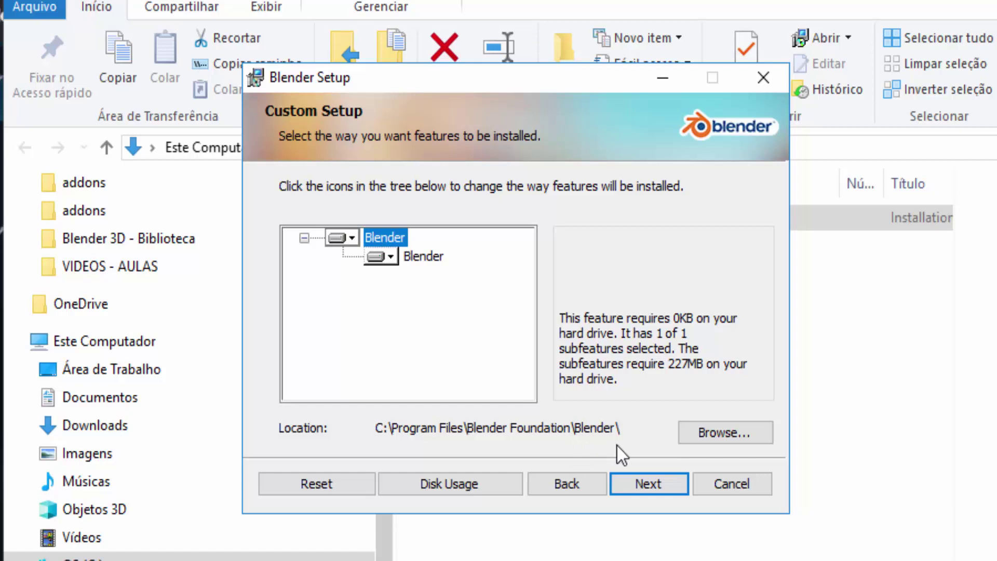
left_click(651, 487)
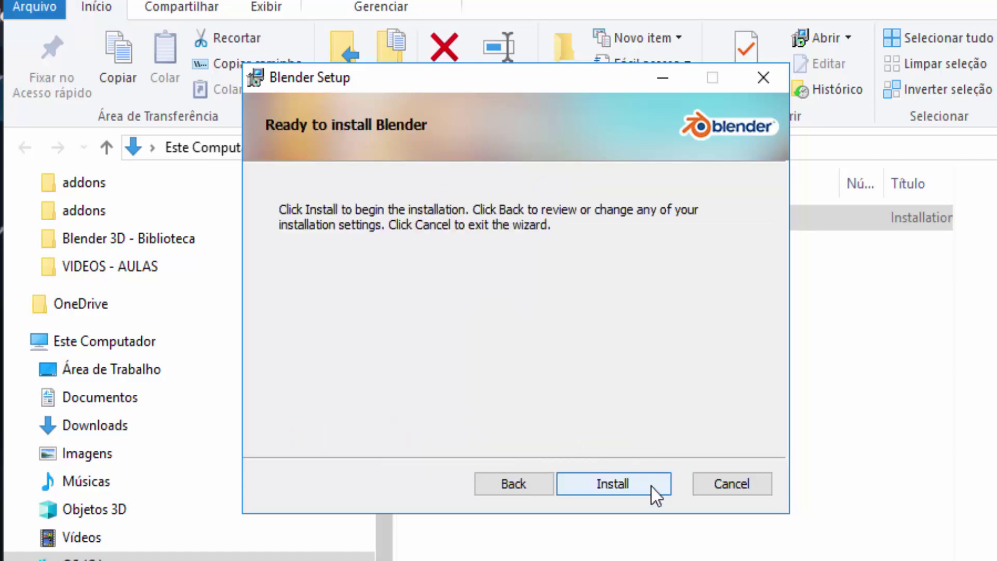
Step: Install Blender and exit the setup wizard once installation completes
left_click(609, 484)
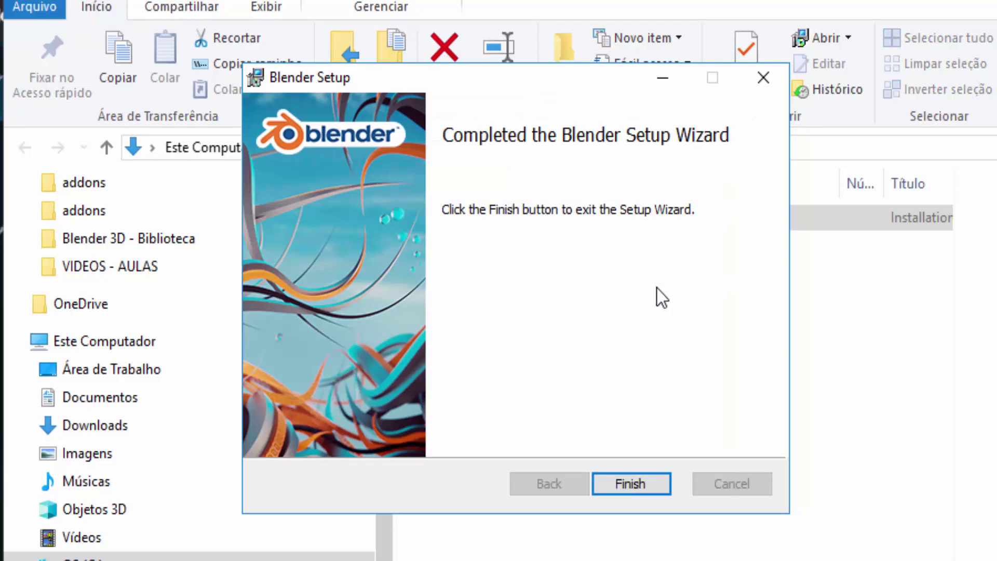
left_click(652, 481)
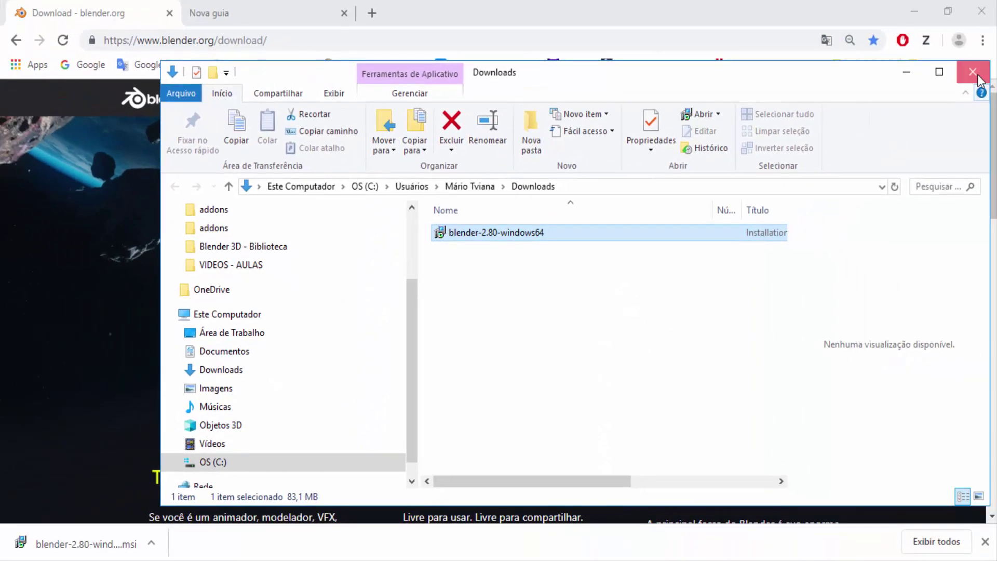
Step: Close the Downloads folder, reopen it from the download item and close it again, then close Chrome
left_click(976, 72)
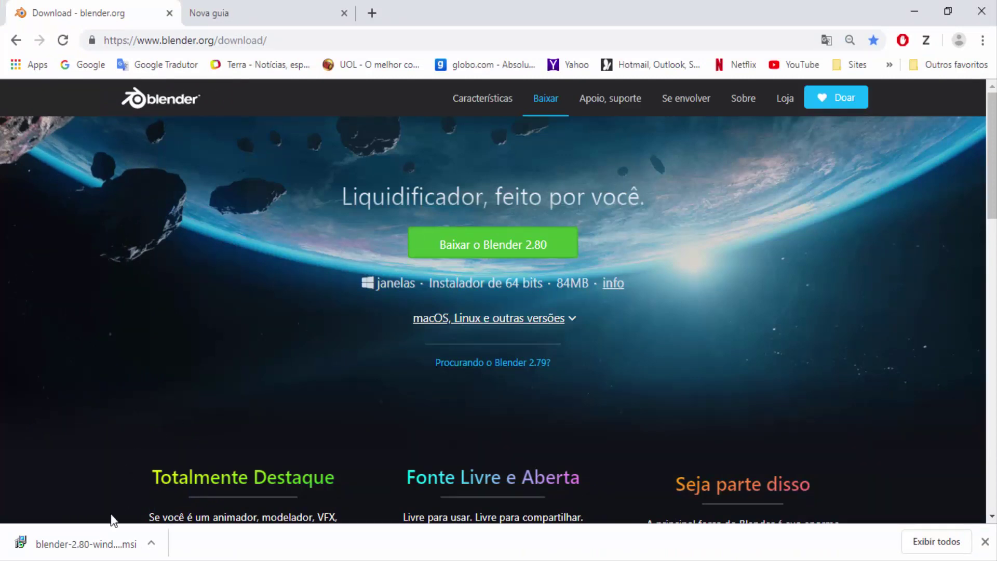
left_click(156, 545)
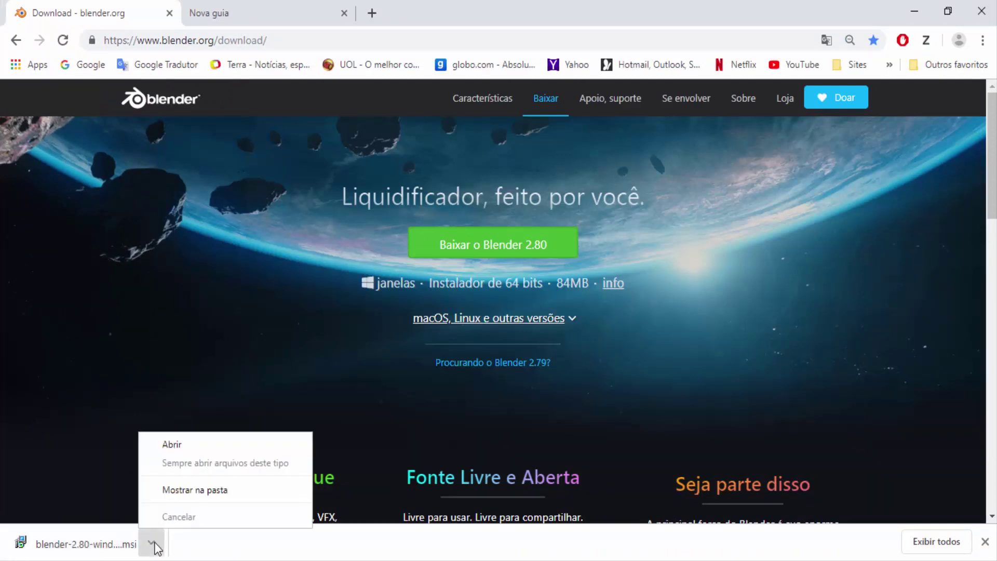
left_click(194, 490)
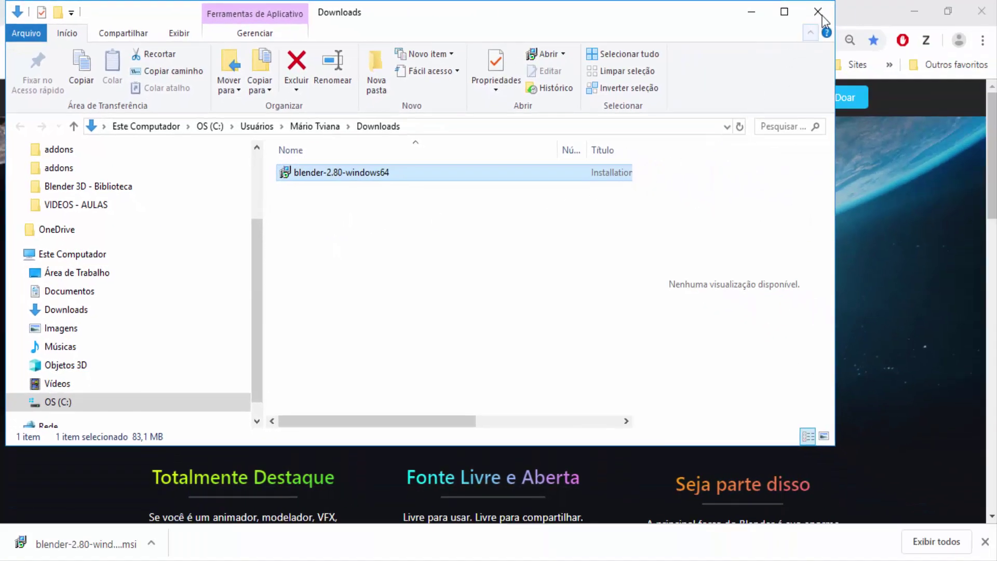
left_click(819, 13)
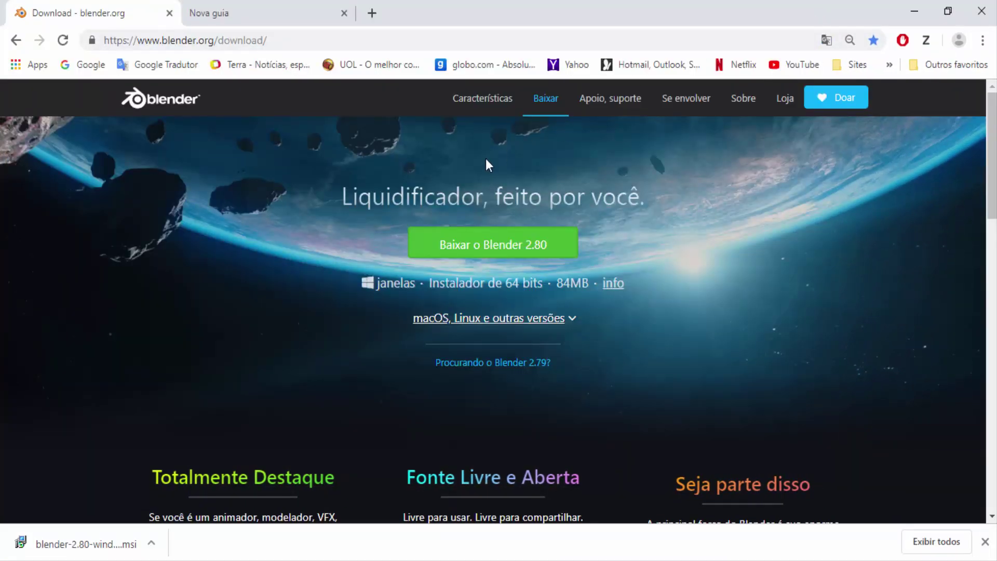
left_click(982, 12)
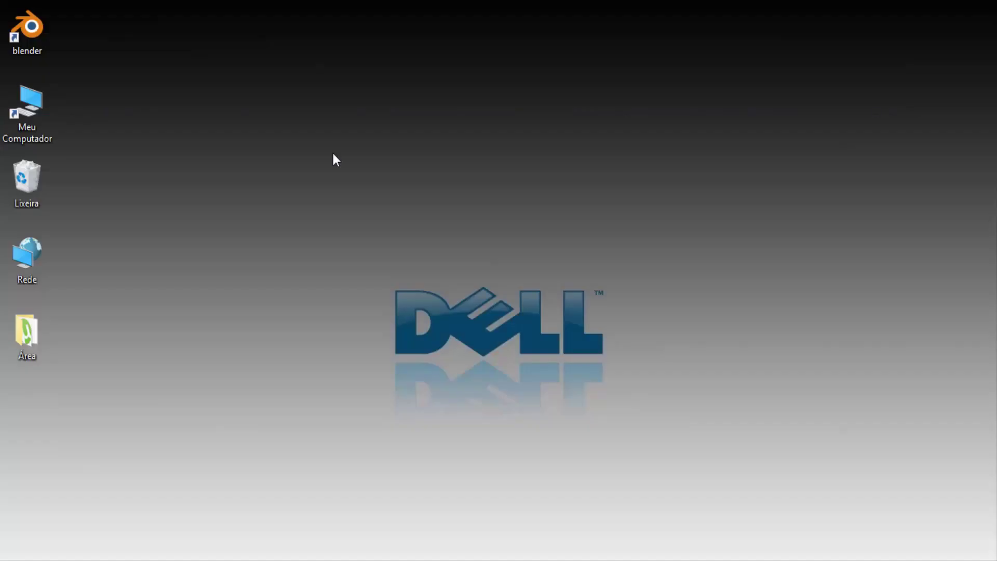
Step: Launch Blender 2.80 from the desktop shortcut and dismiss the splash to reveal the cube, camera and light
mouse_move(33, 33)
left_mouse_down()
mouse_move(897, 444)
mouse_move(918, 284)
left_mouse_up()
double_click(901, 258)
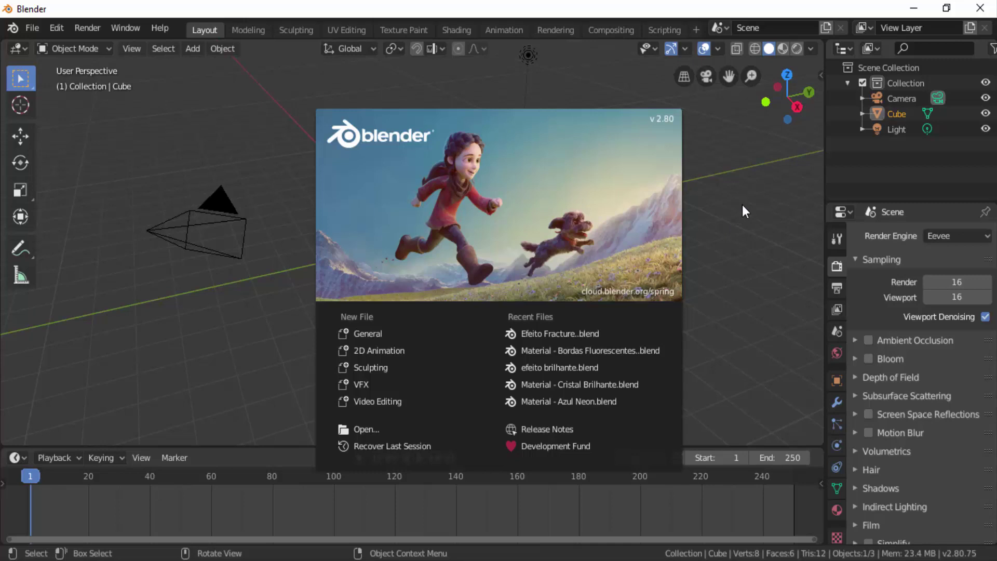
left_click(743, 204)
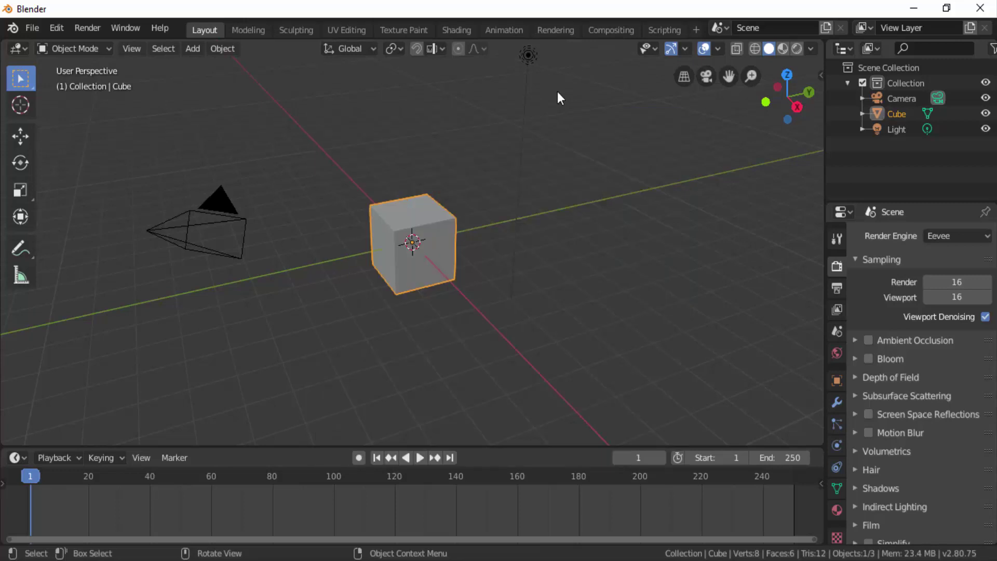